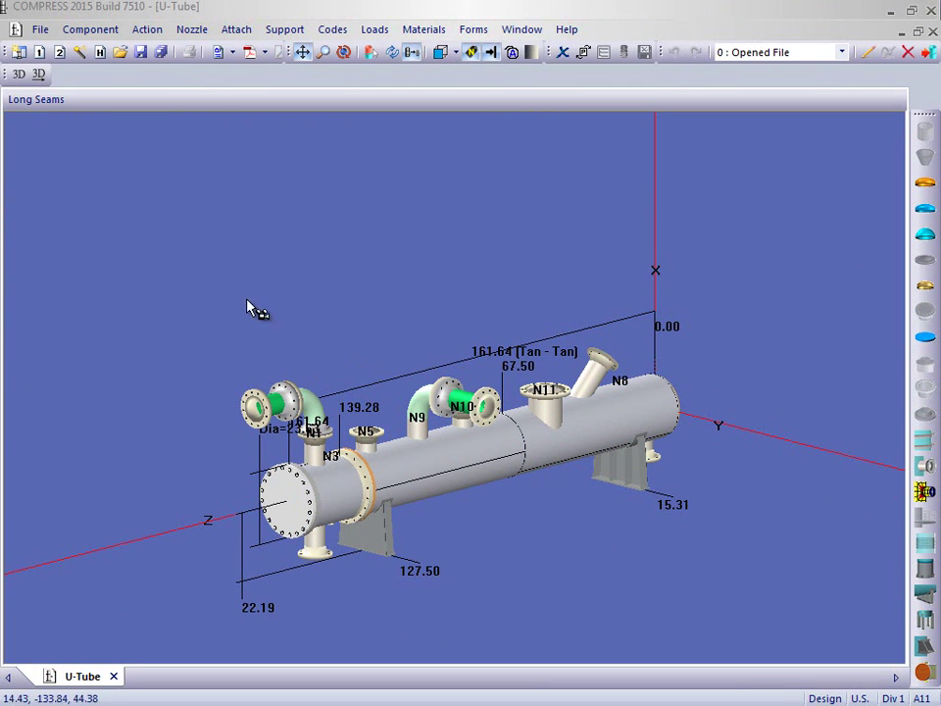
- Display the U-Tube heat exchanger as a solid model and export it as U-Tube.xml3d in Codeware XML 3D format
{"action": "left_click", "coordinate": [19, 76]}
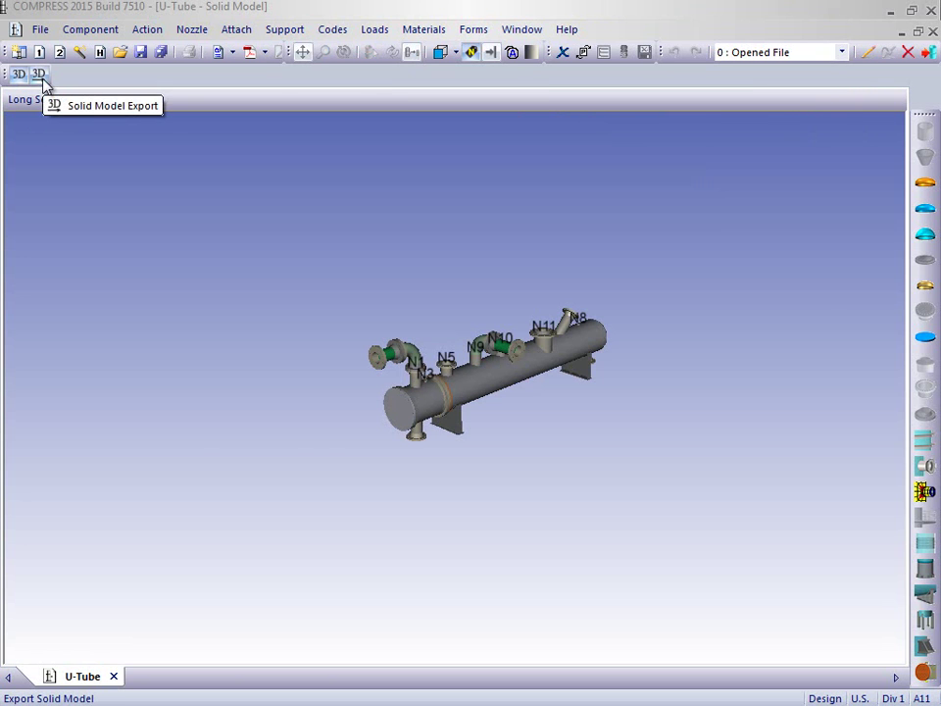
{"action": "left_click", "coordinate": [39, 75]}
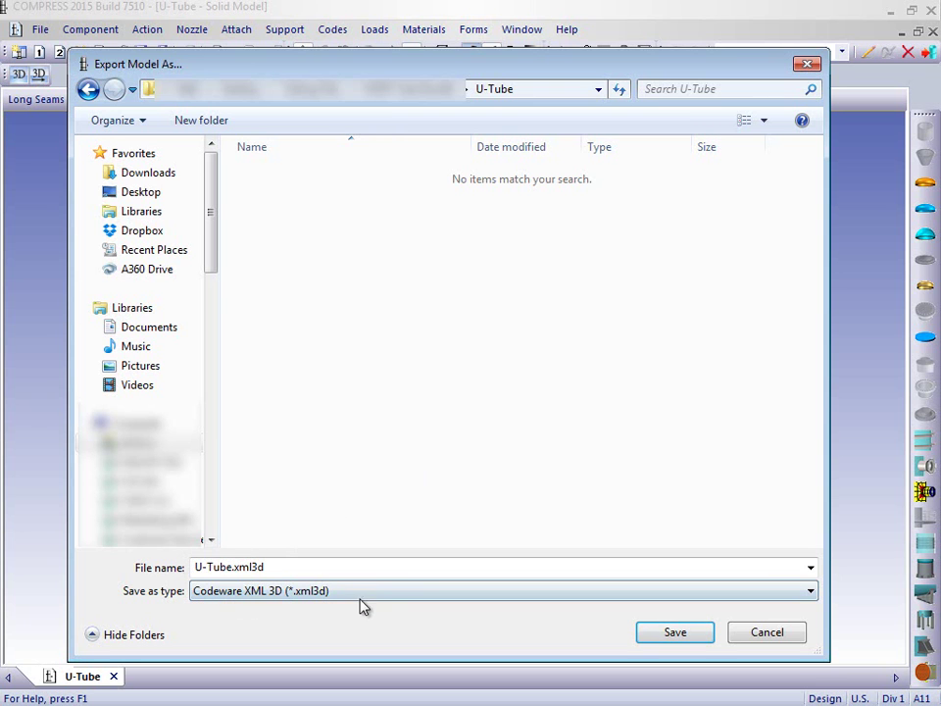
{"action": "left_click", "coordinate": [668, 639]}
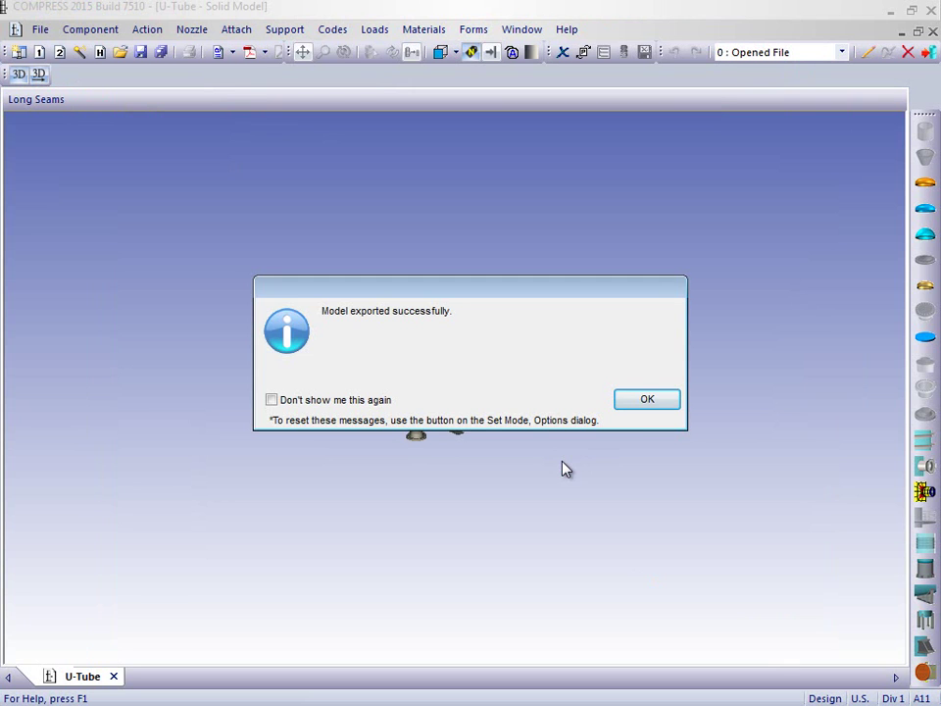
{"action": "left_click", "coordinate": [647, 404]}
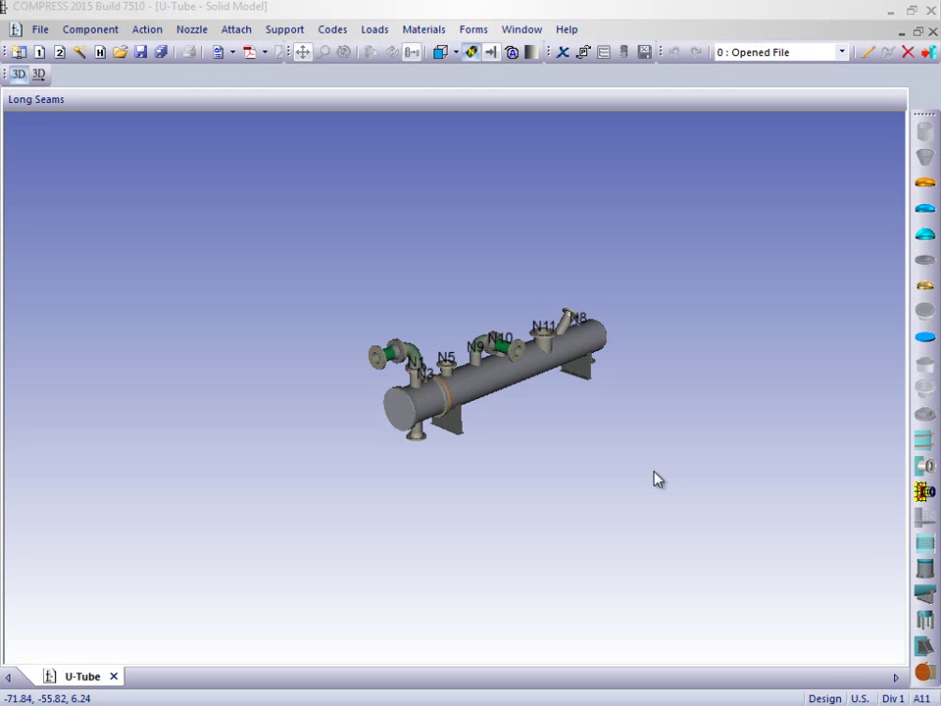
- Switch to Autodesk Inventor with the U-Tube.iam assembly and clear the current selection
{"action": "left_click", "coordinate": [894, 12]}
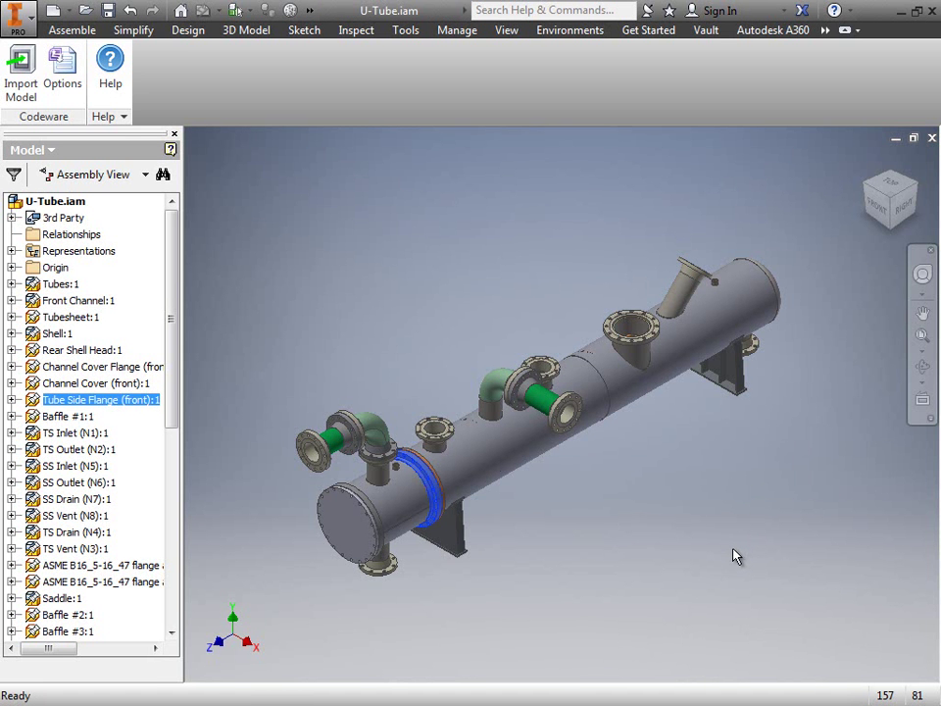
{"action": "left_click", "coordinate": [737, 557]}
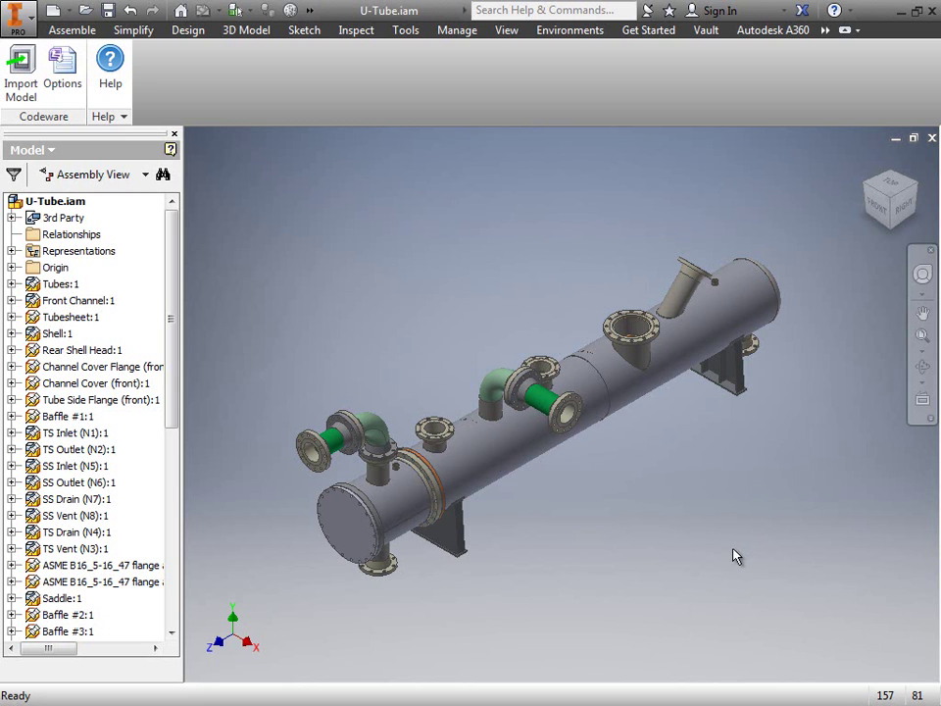
- Look at the Codeware add-in's import dialog for the U-Tube.xml3d file and close it without importing
{"action": "left_click", "coordinate": [826, 33]}
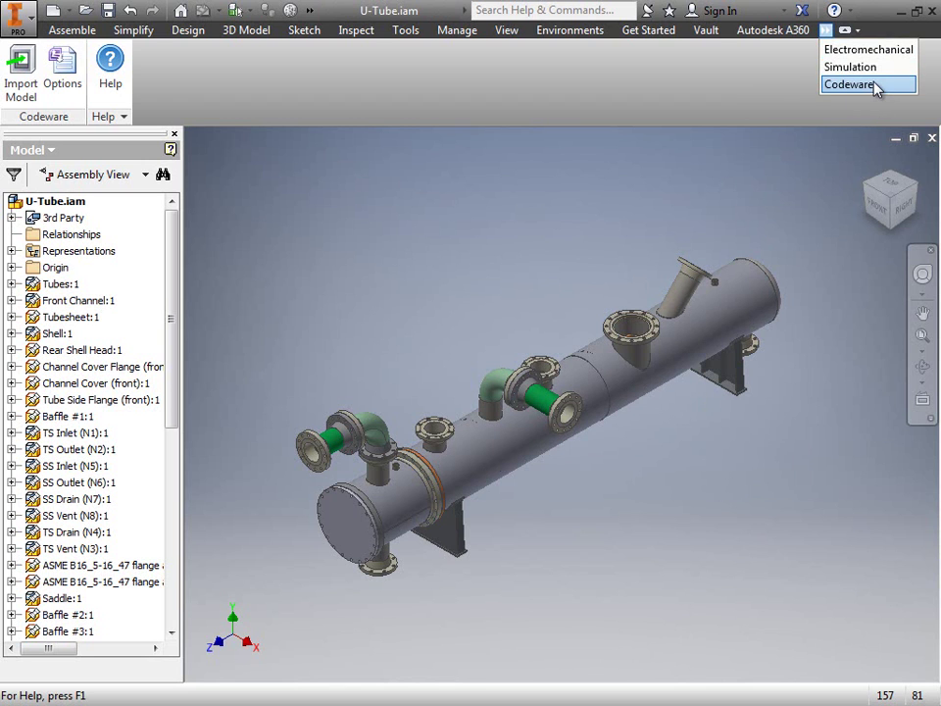
{"action": "left_click", "coordinate": [434, 178]}
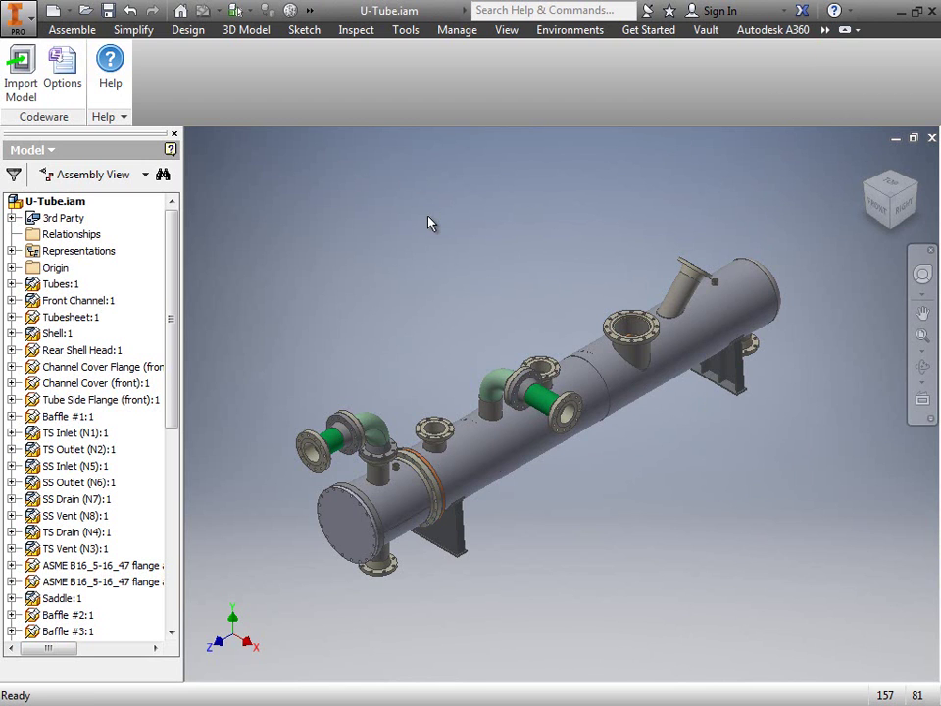
{"action": "left_click", "coordinate": [30, 79]}
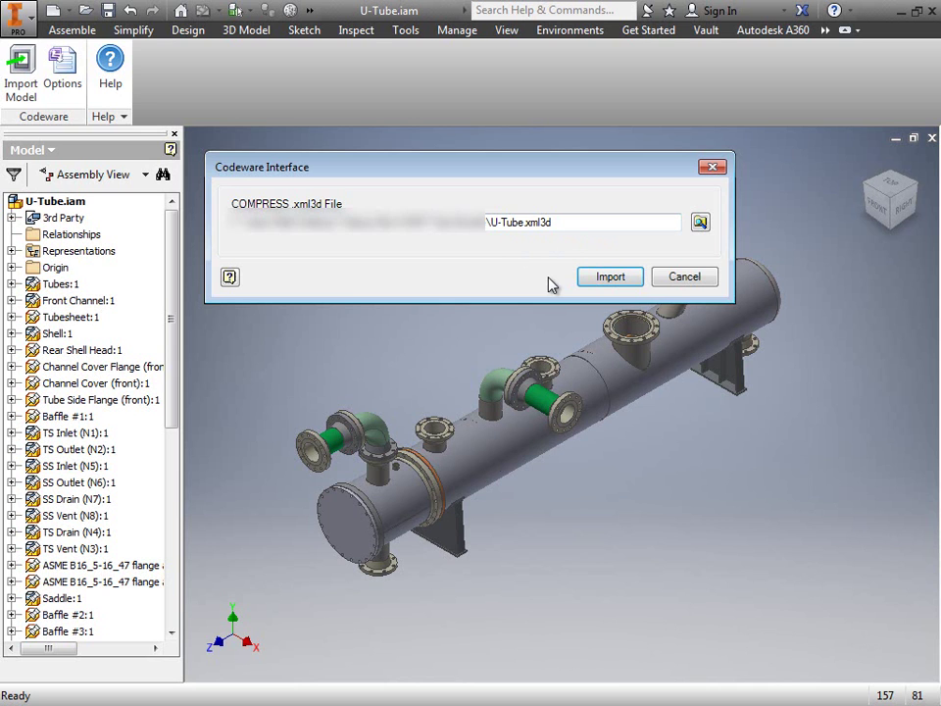
{"action": "left_click", "coordinate": [685, 278]}
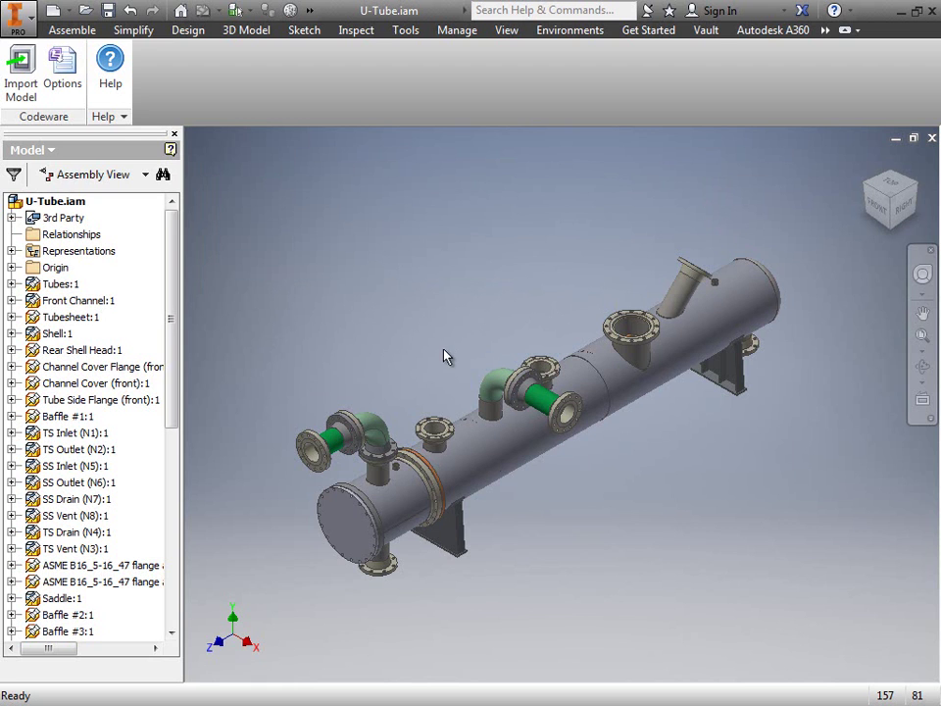
- Display the assembly's component tree in Modeling View and adjust the model browser's width
{"action": "left_click_drag", "start_coordinate": [182, 395], "coordinate": [290, 404]}
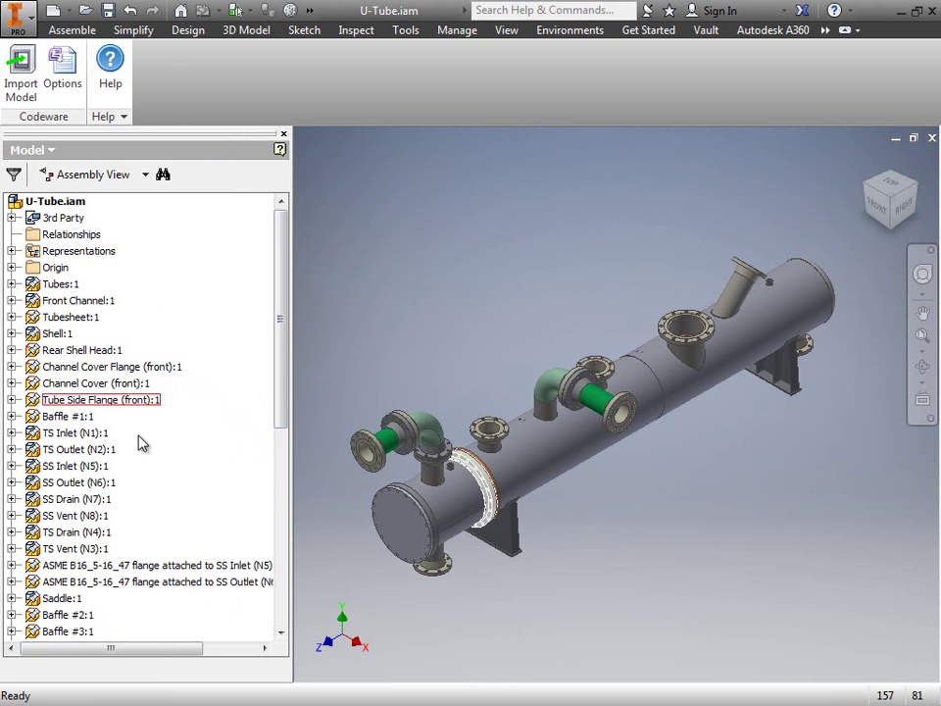
{"action": "left_click", "coordinate": [144, 175]}
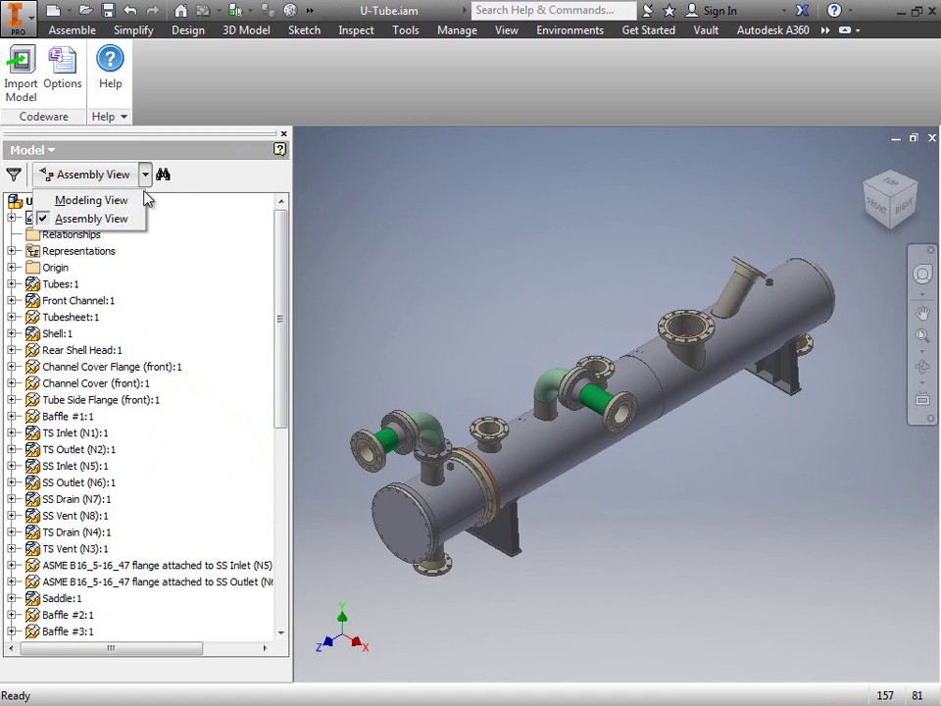
{"action": "left_click", "coordinate": [138, 203]}
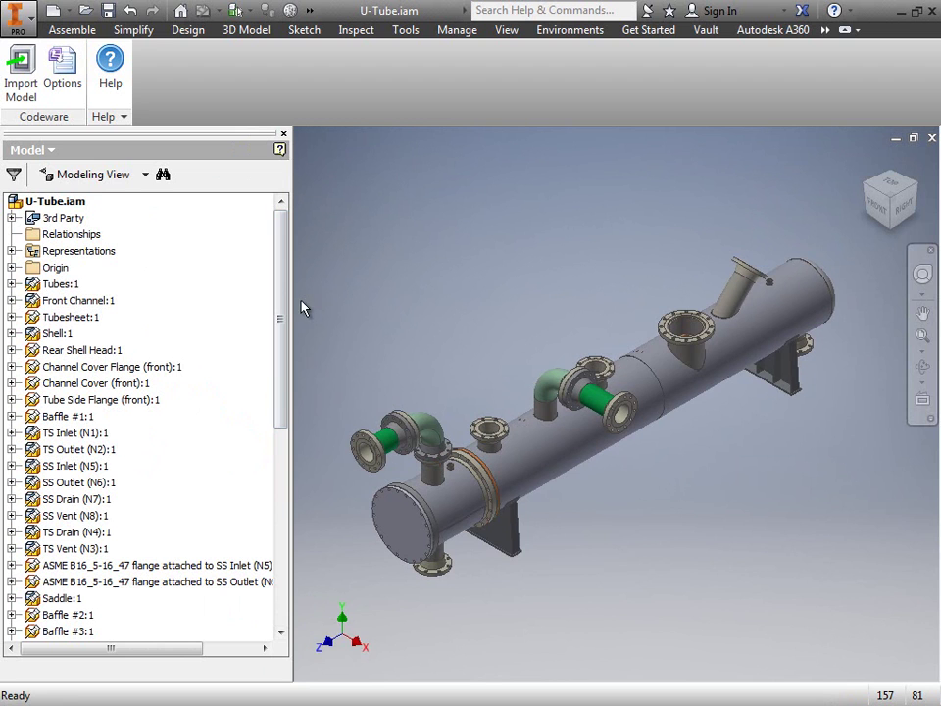
{"action": "left_click_drag", "start_coordinate": [291, 306], "coordinate": [221, 296]}
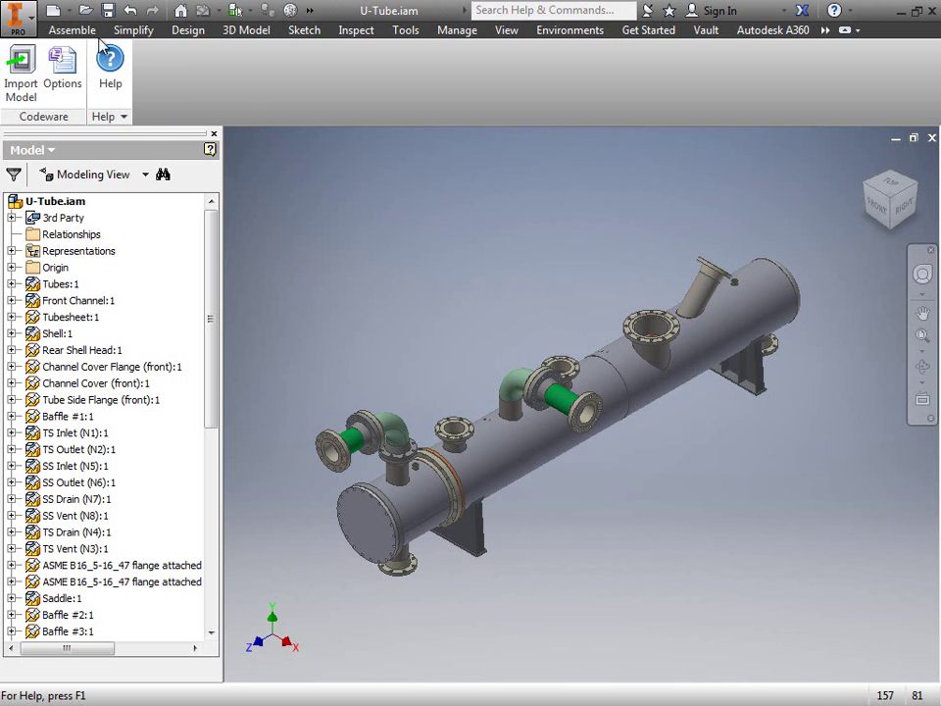
- Review the Codeware Interface general, feature recognition and precision options, including the decimal choices for Pressure
{"action": "left_click", "coordinate": [66, 64]}
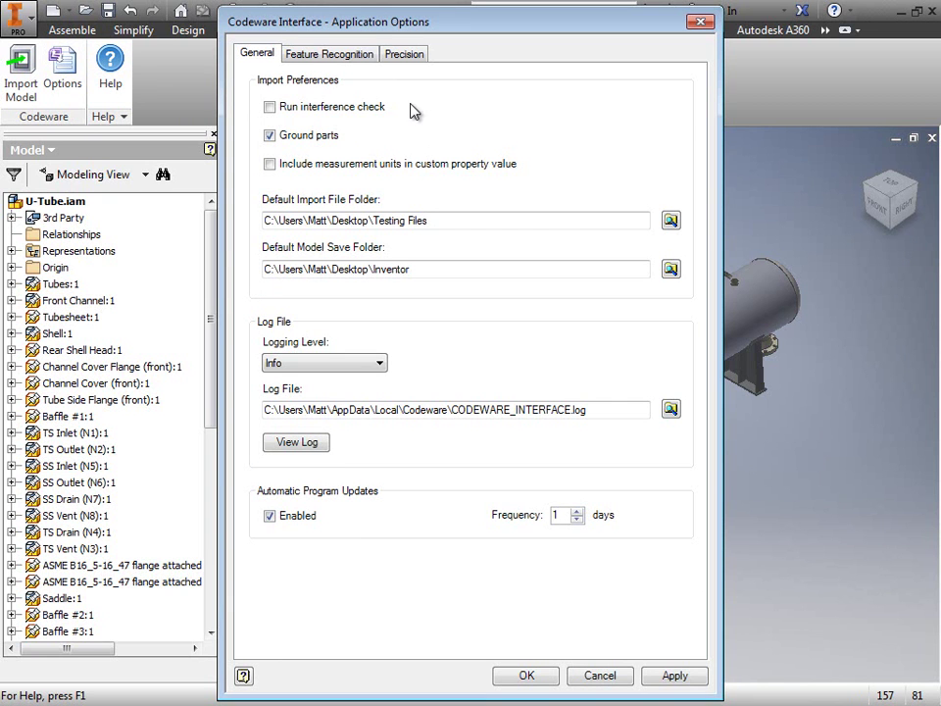
{"action": "left_click", "coordinate": [311, 63]}
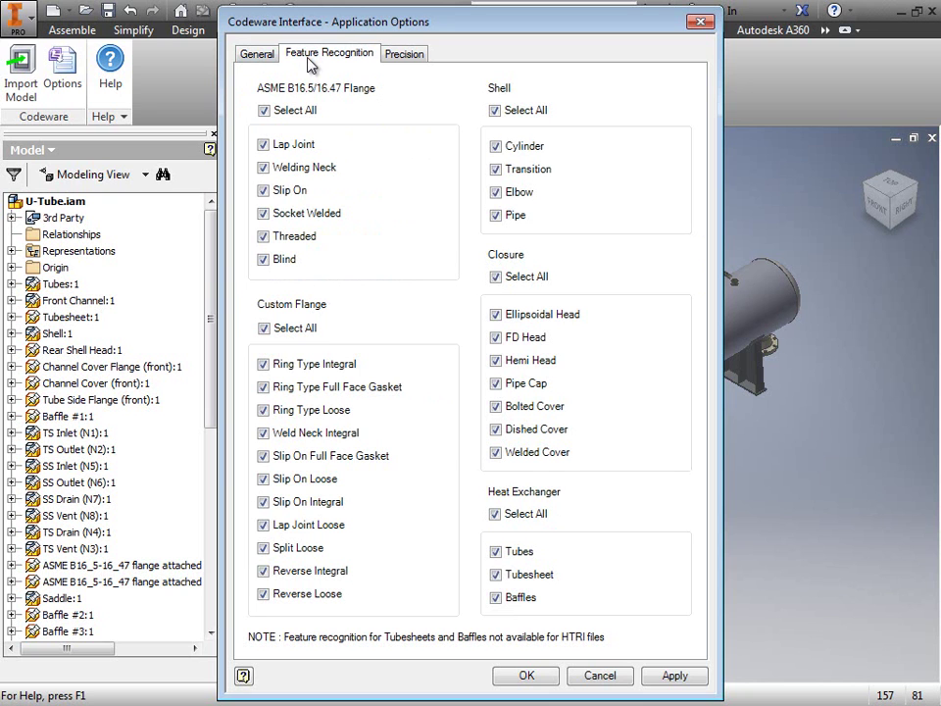
{"action": "left_click", "coordinate": [403, 56]}
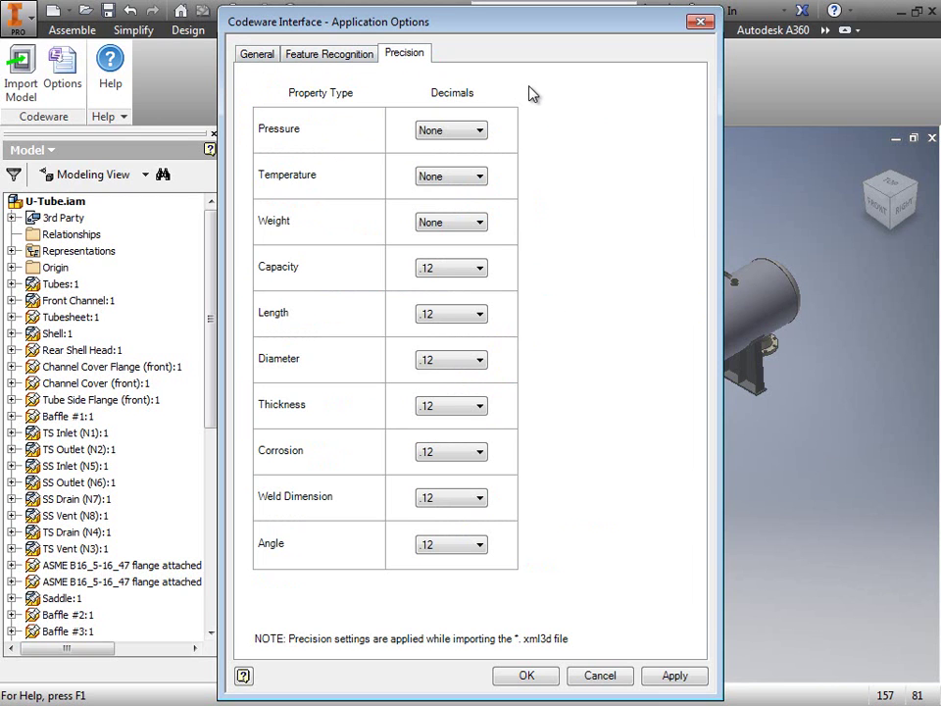
{"action": "left_click", "coordinate": [479, 131]}
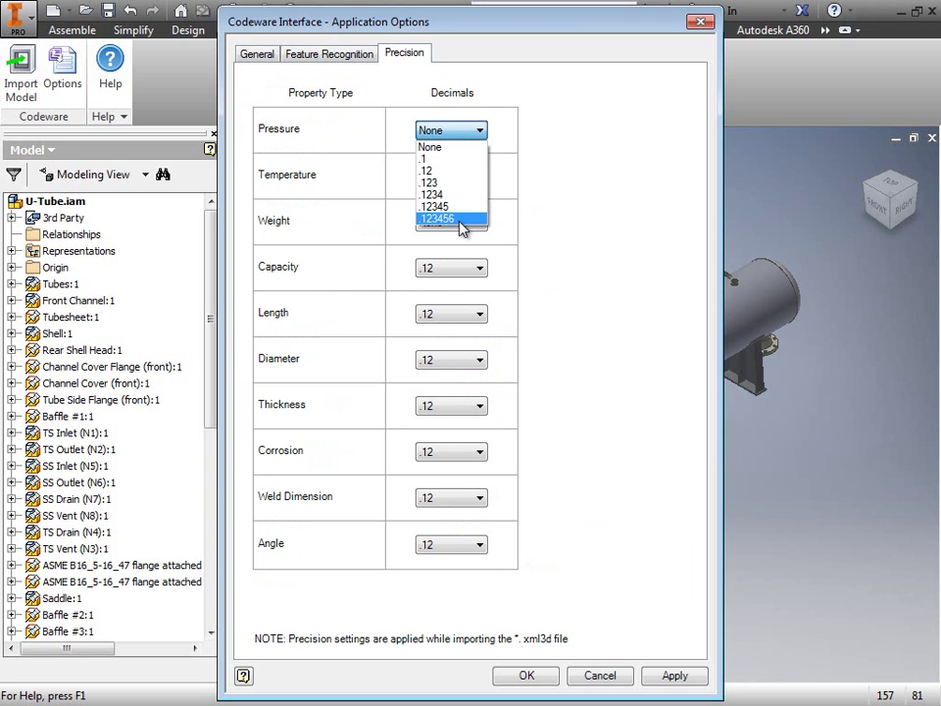
{"action": "left_click", "coordinate": [597, 214]}
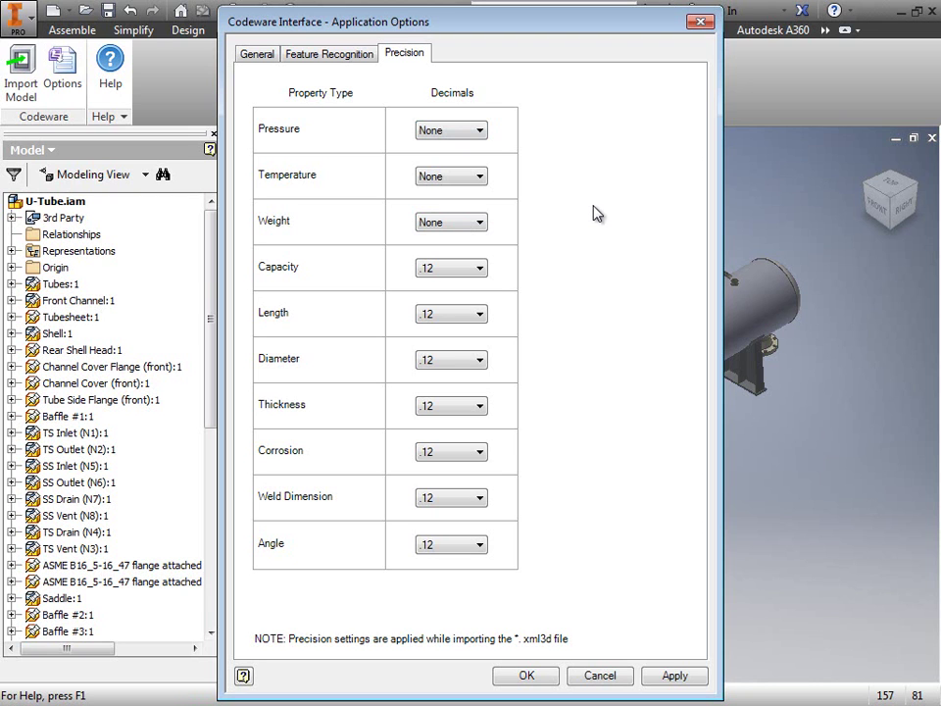
- Set the Length property precision to .12 and apply the Codeware Interface options
{"action": "left_click", "coordinate": [479, 314]}
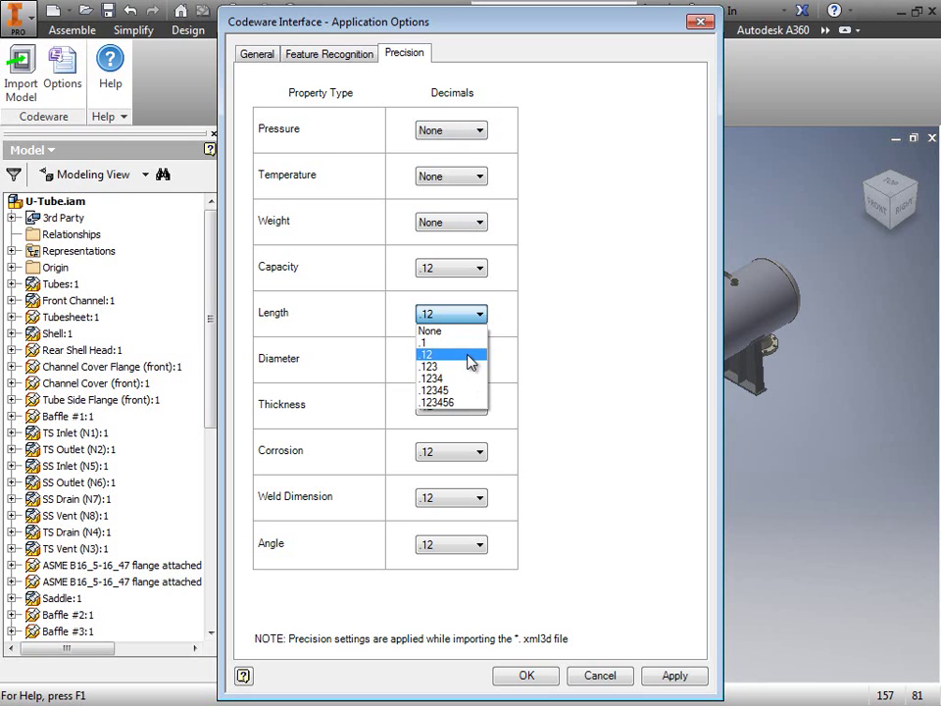
{"action": "left_click", "coordinate": [468, 354]}
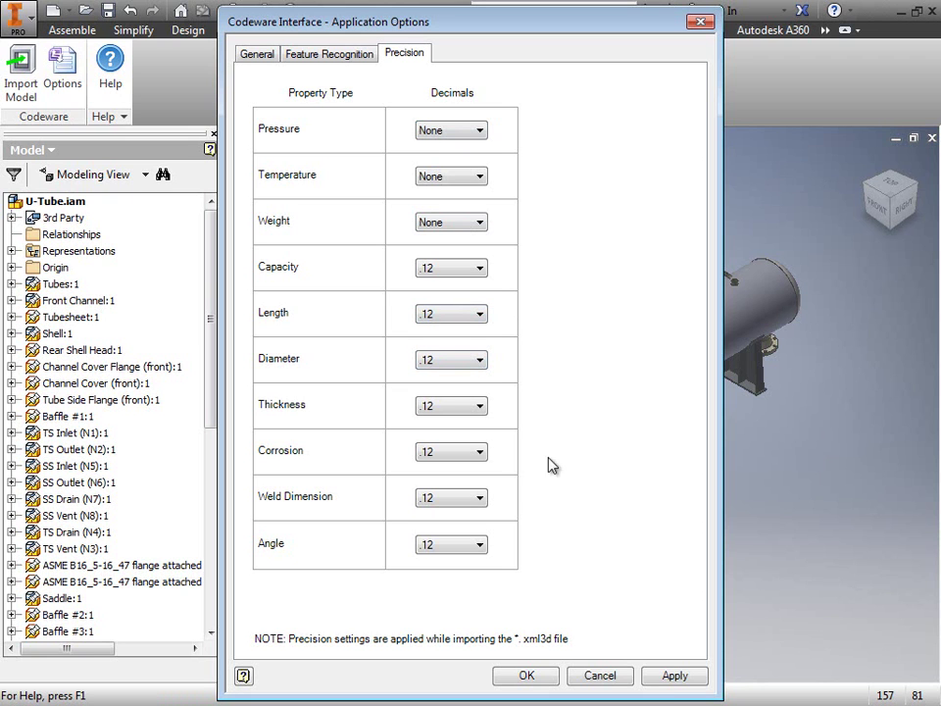
{"action": "left_click", "coordinate": [676, 681]}
{"action": "left_click", "coordinate": [527, 675]}
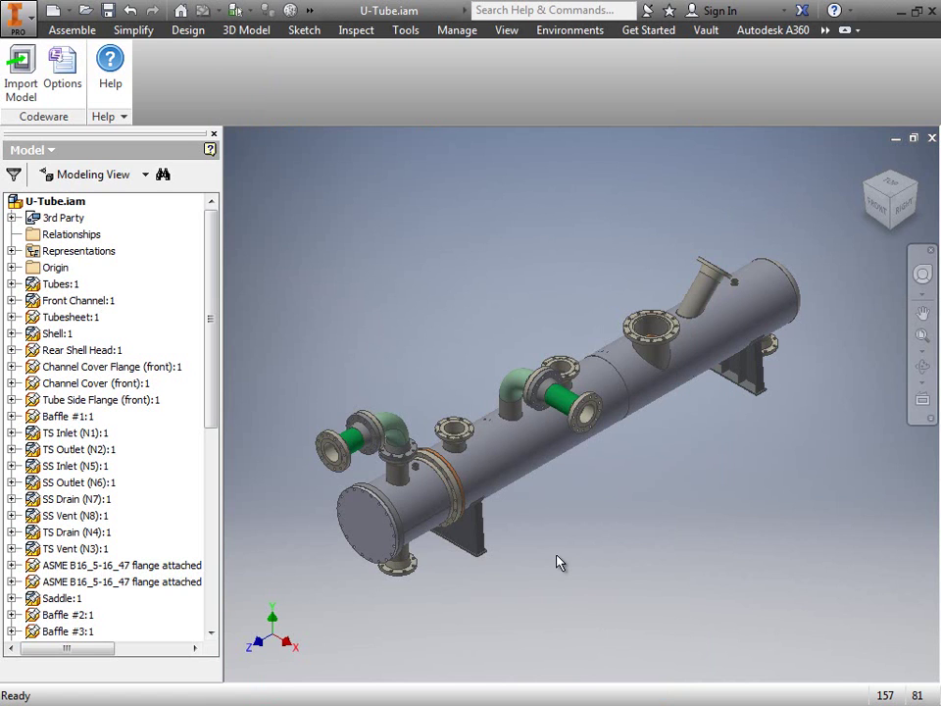
- Open the custom iProperties of the Tubes subassembly and widen the Name column to read the full property names
{"action": "left_click", "coordinate": [73, 286]}
{"action": "left_click", "coordinate": [62, 284]}
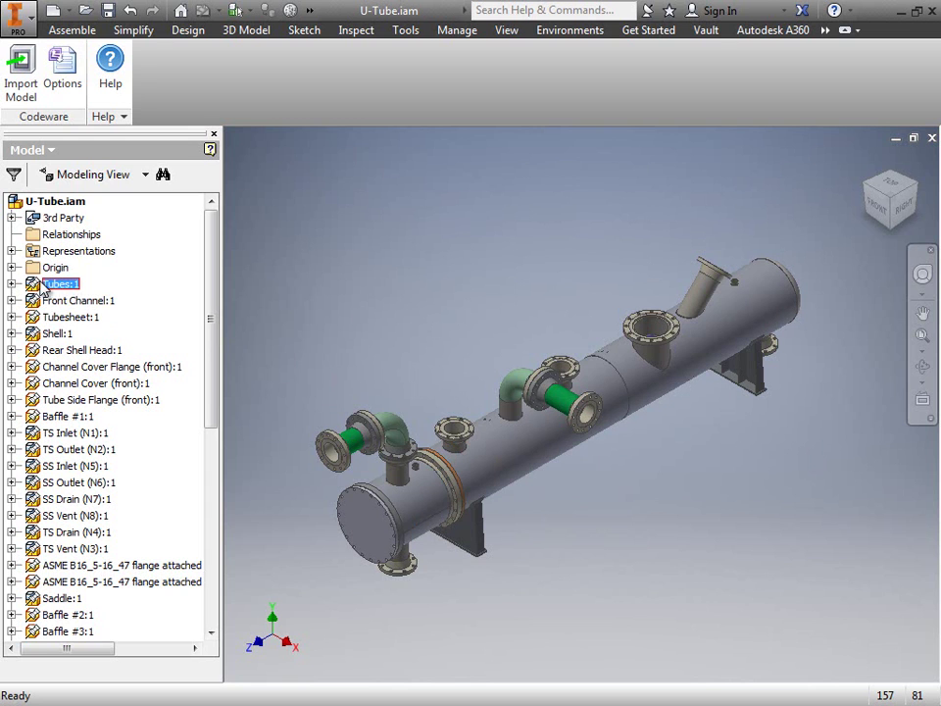
{"action": "right_click", "coordinate": [51, 291]}
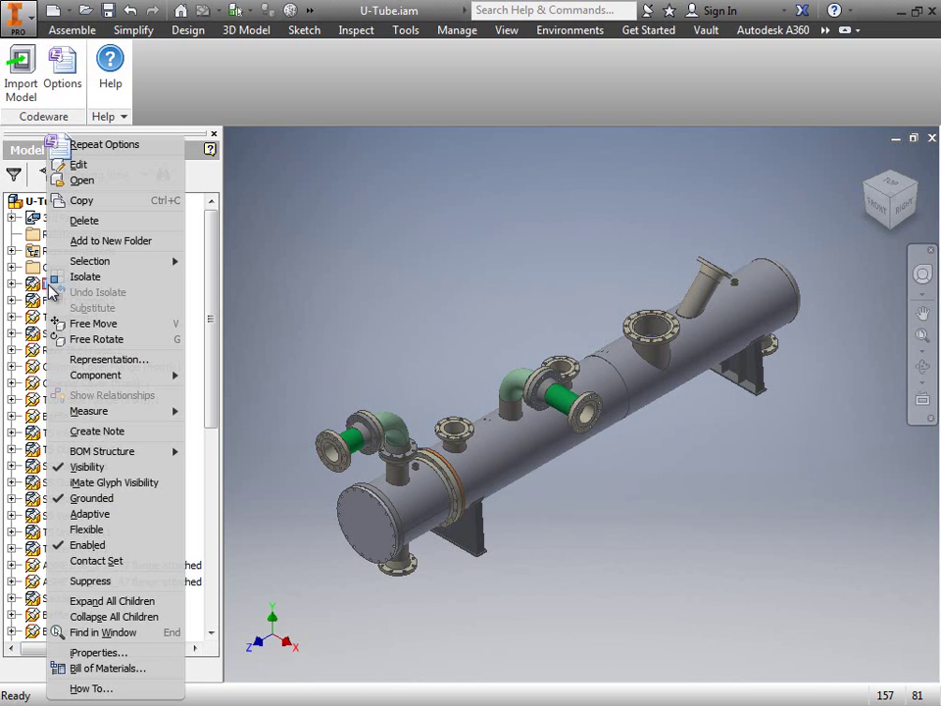
{"action": "left_click", "coordinate": [145, 657]}
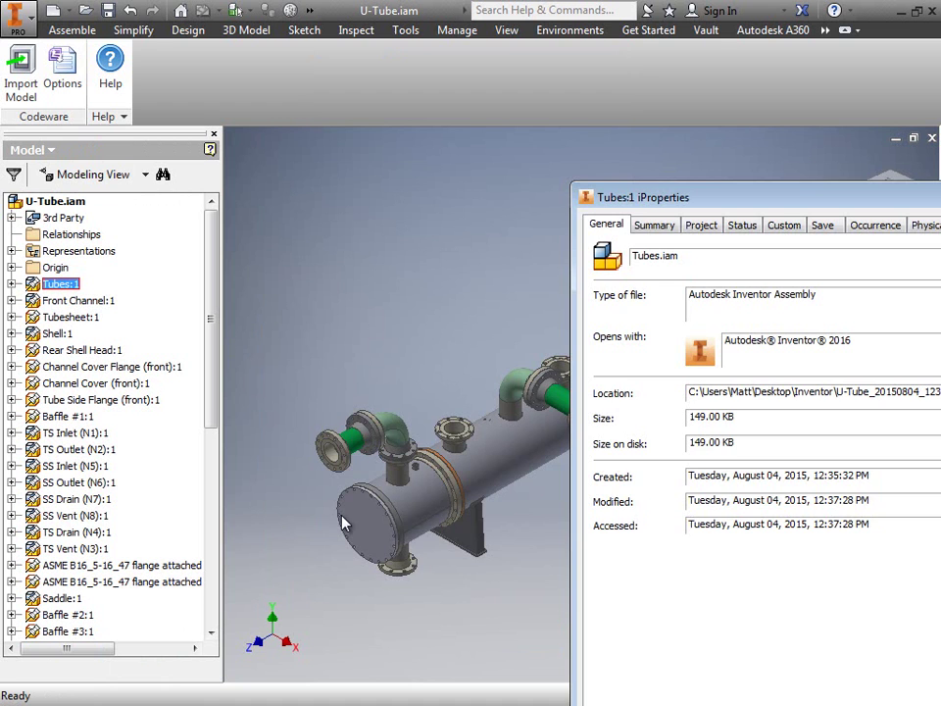
{"action": "left_click_drag", "start_coordinate": [729, 189], "coordinate": [357, 51]}
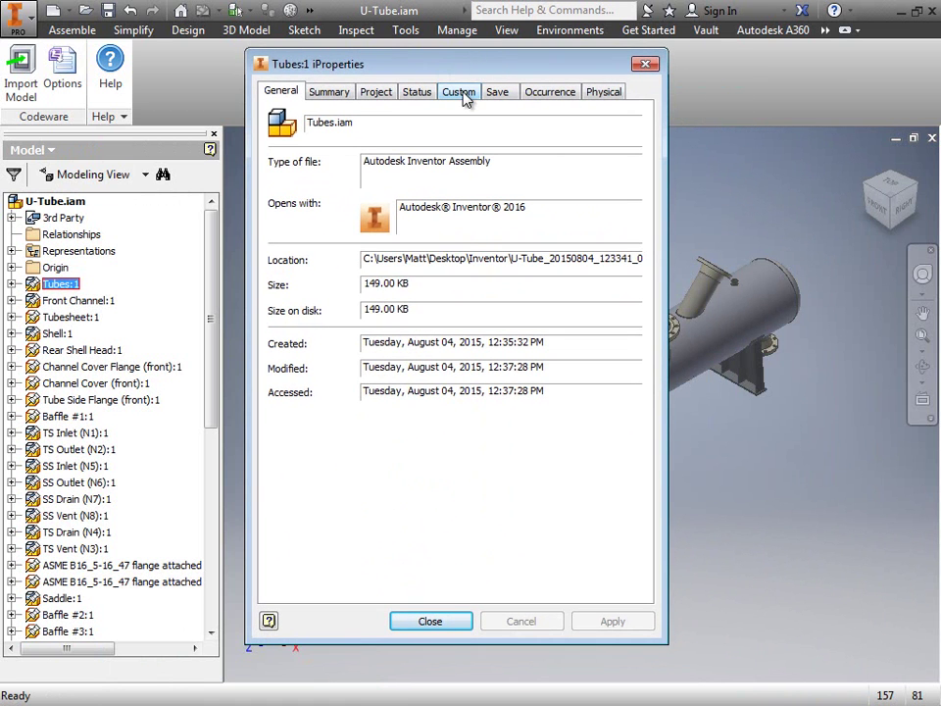
{"action": "left_click", "coordinate": [466, 97]}
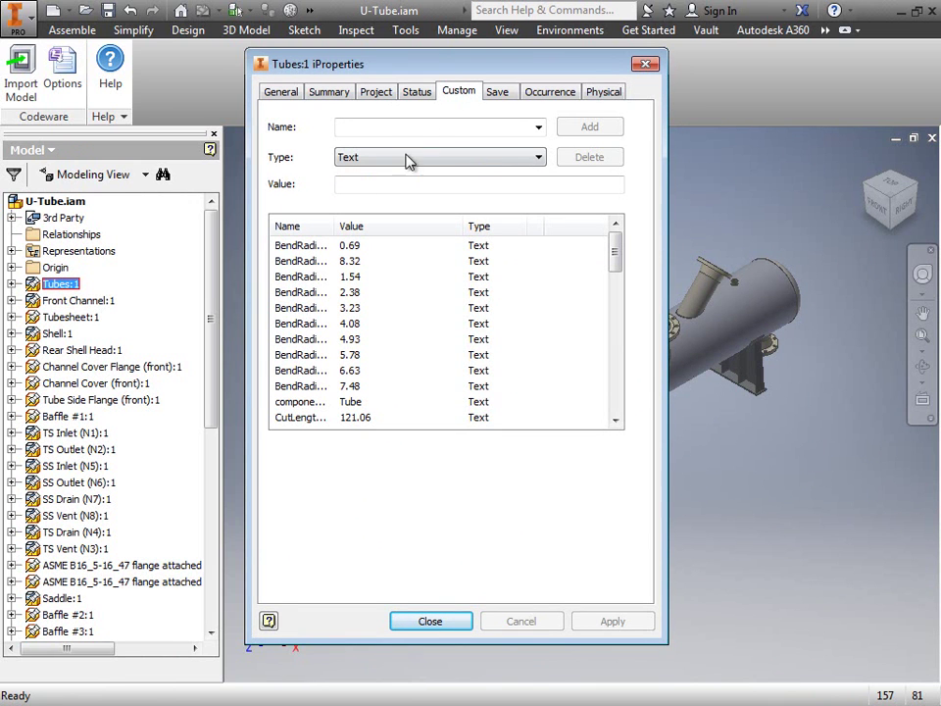
{"action": "left_click_drag", "start_coordinate": [334, 226], "coordinate": [400, 227]}
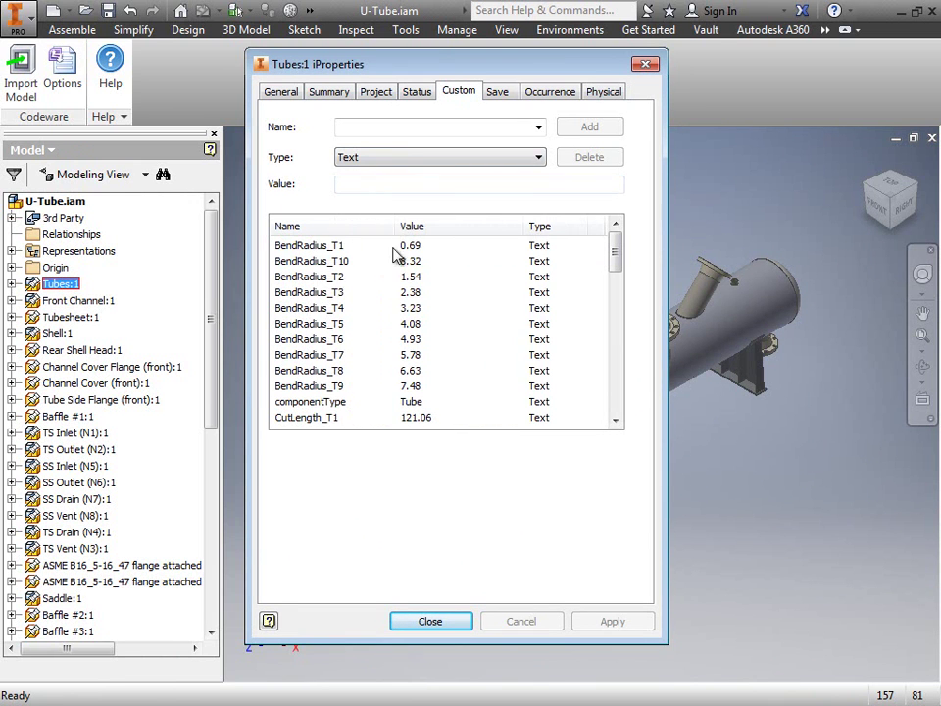
- Examine the tube cut length properties from CutLength_T1 to CutLength_T9, then close the Tubes iProperties
{"action": "left_click", "coordinate": [358, 421]}
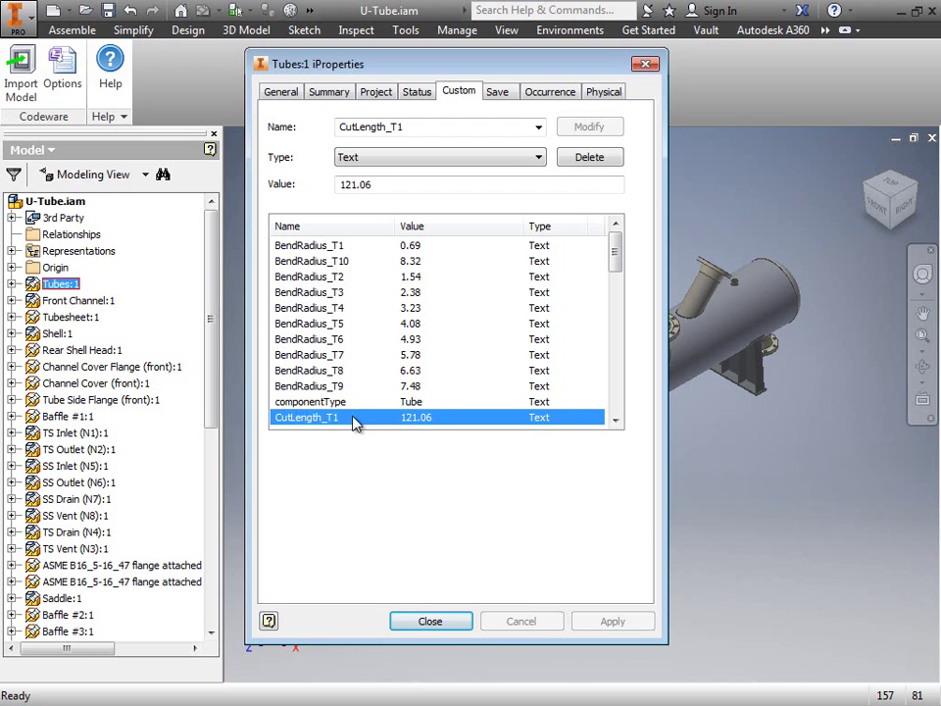
{"action": "left_click", "coordinate": [616, 421]}
{"action": "left_click", "coordinate": [616, 420]}
{"action": "left_click", "coordinate": [616, 420]}
{"action": "left_click", "coordinate": [616, 421]}
{"action": "left_click", "coordinate": [616, 421]}
{"action": "left_click", "coordinate": [616, 421]}
{"action": "left_click", "coordinate": [616, 420]}
{"action": "left_click", "coordinate": [616, 420]}
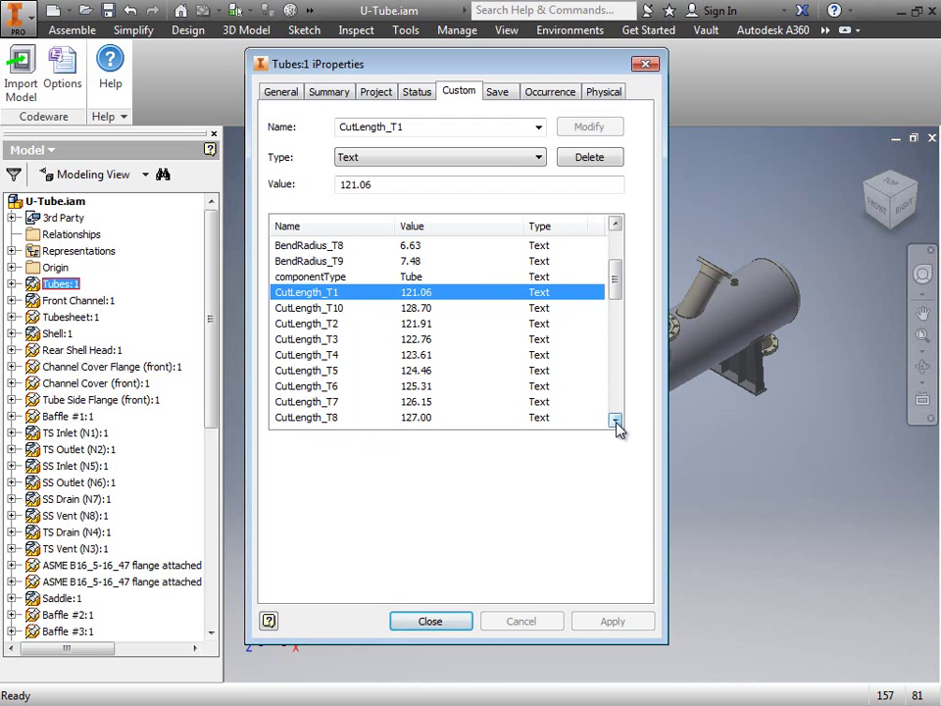
{"action": "left_click", "coordinate": [616, 420]}
{"action": "left_click", "coordinate": [616, 421]}
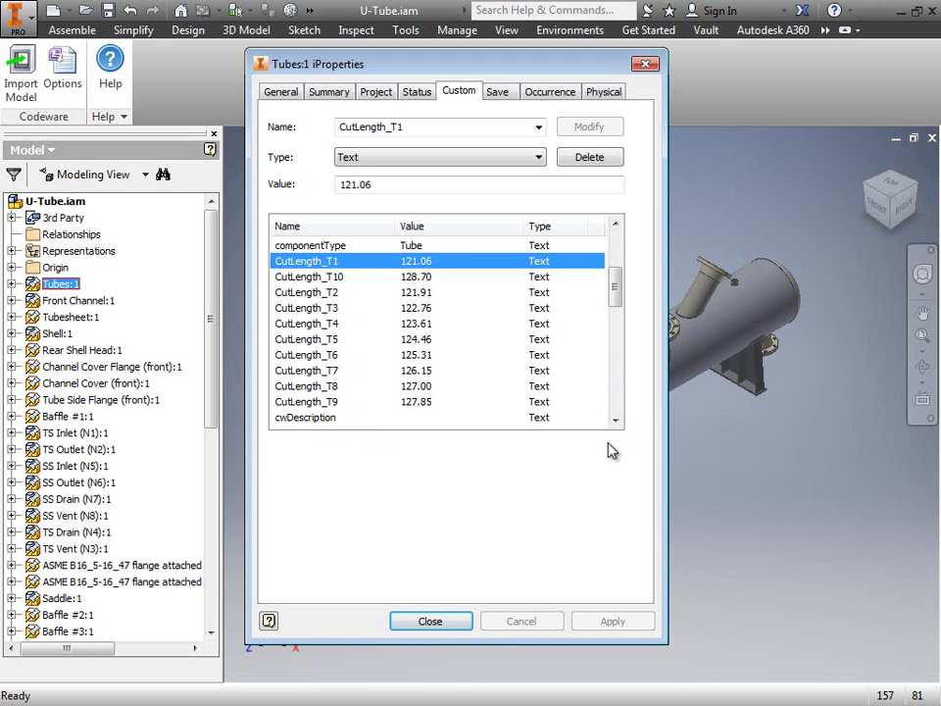
{"action": "left_click", "coordinate": [415, 404]}
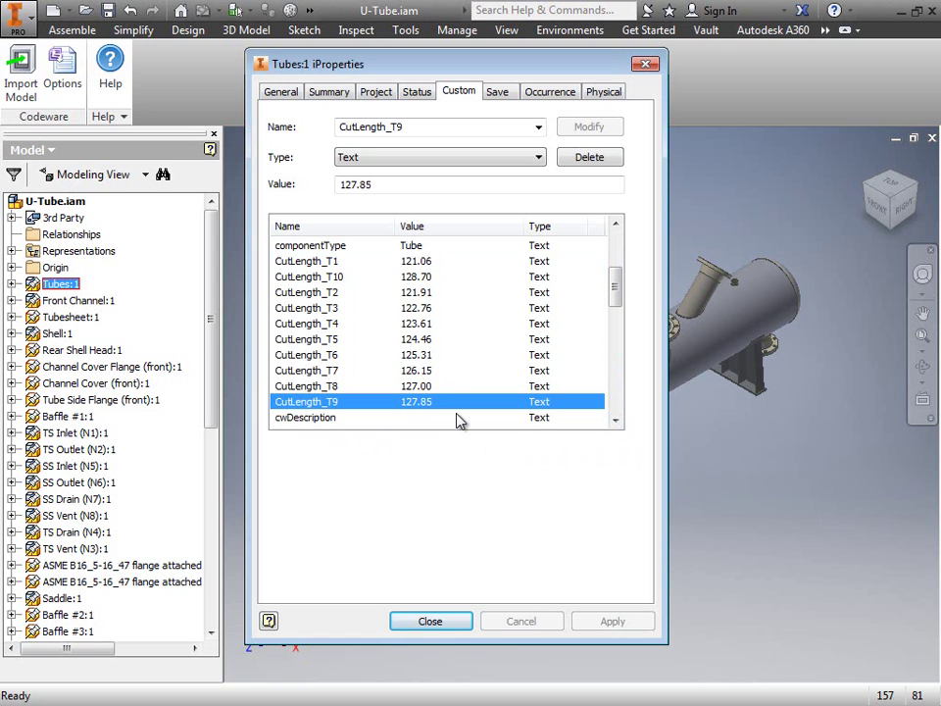
{"action": "left_click", "coordinate": [461, 626]}
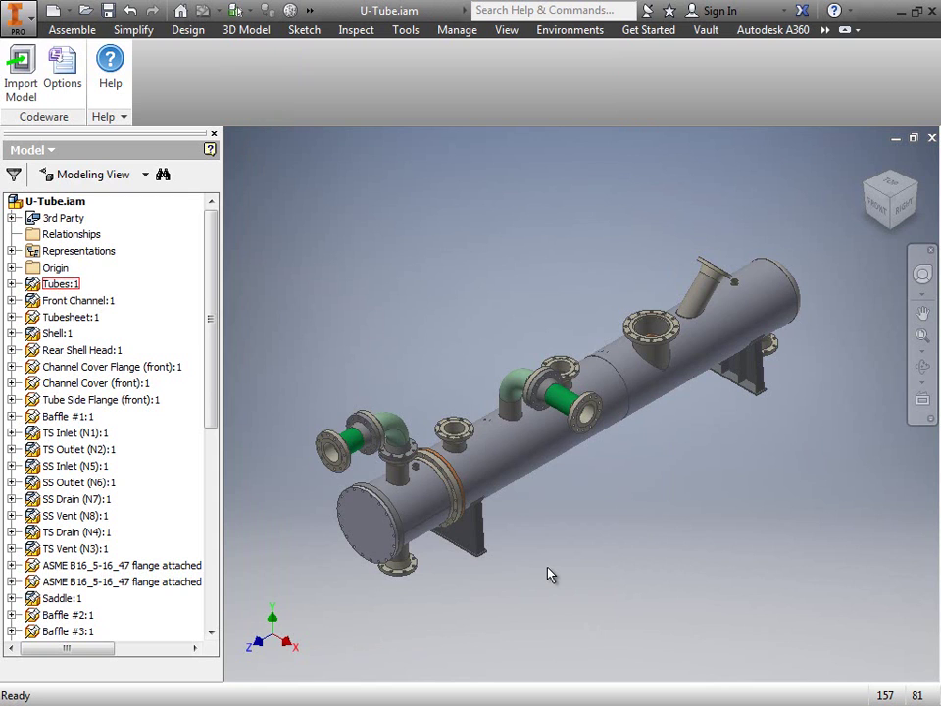